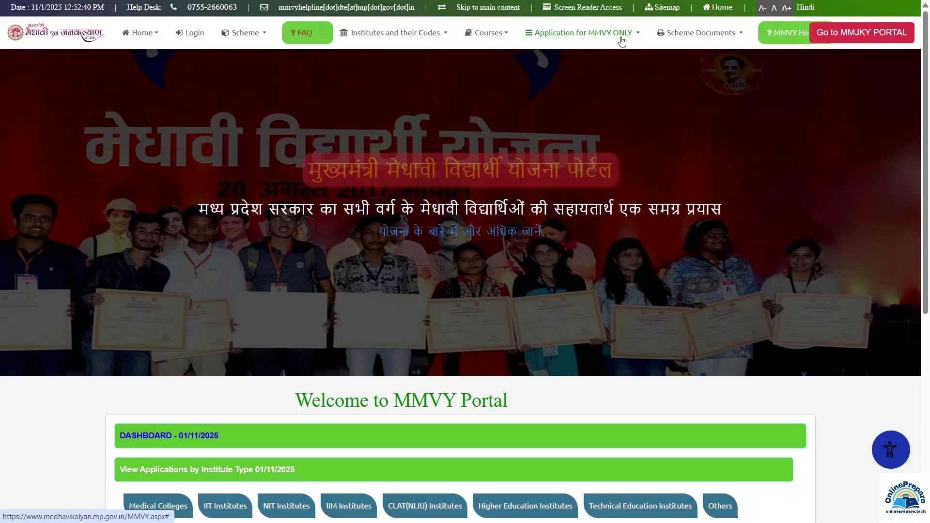
Step: Start a new-applicant MMVY 2024-25 registration, then click into the Samagra Id and captcha fields
click(622, 37)
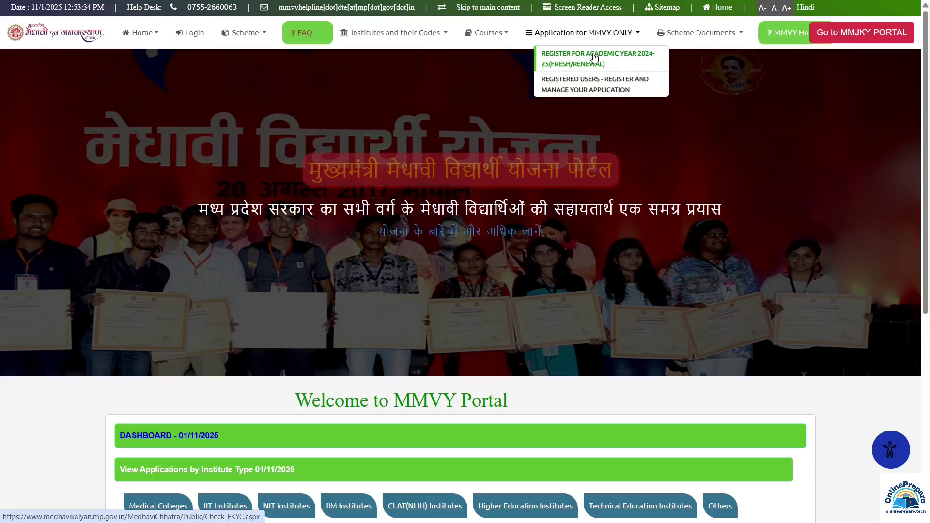
click(581, 68)
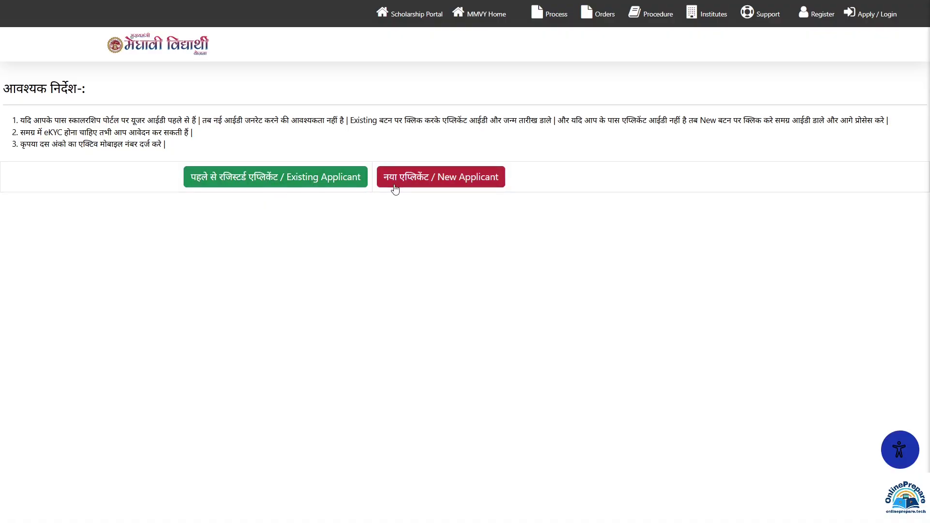
click(469, 182)
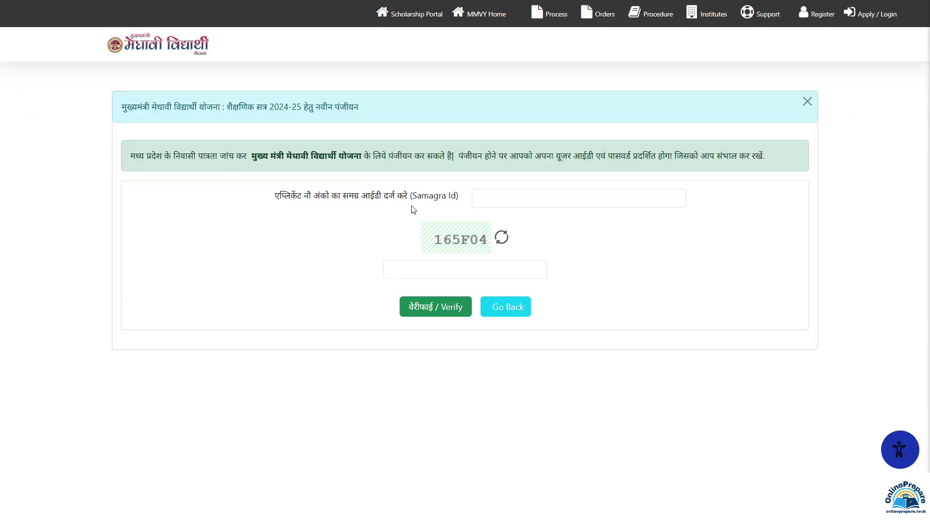
click(514, 196)
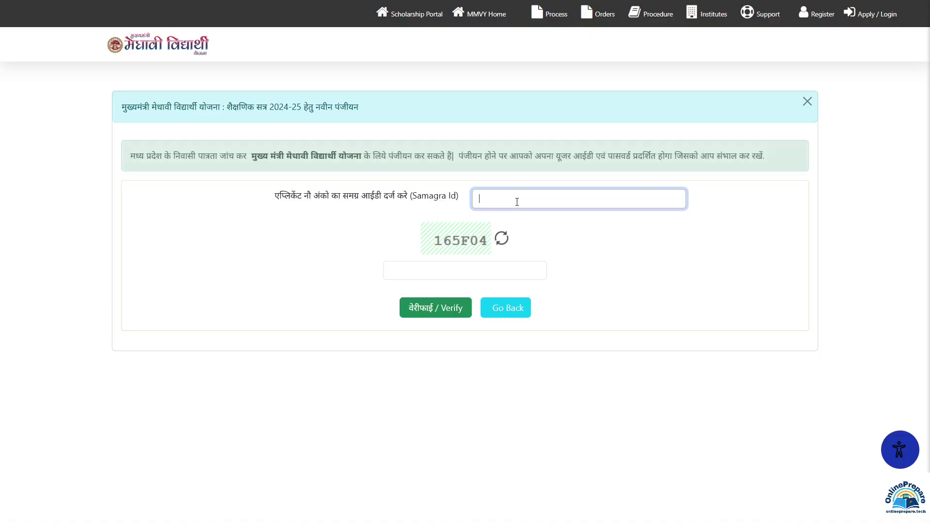
click(461, 272)
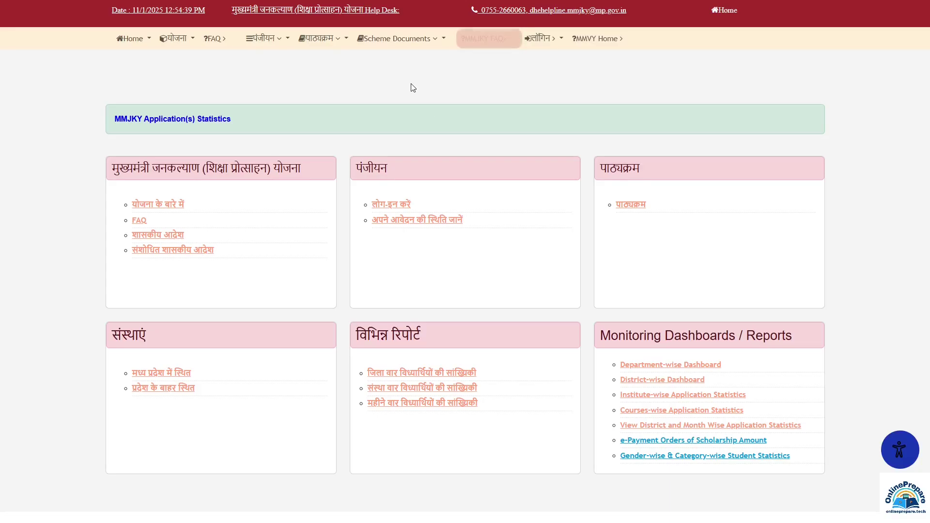
Step: Open the MMJKY पंजीयन करें page and choose New applicant for the 2024-25 registration
click(270, 40)
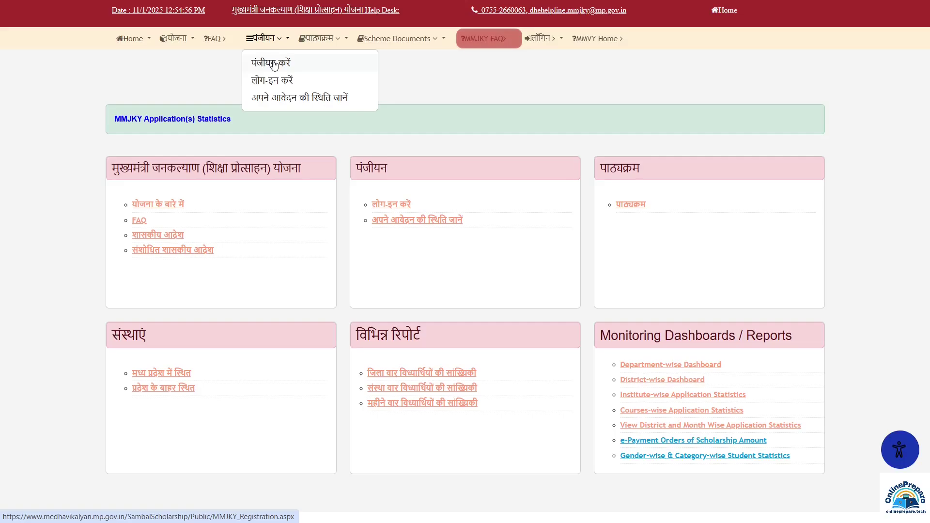
click(274, 64)
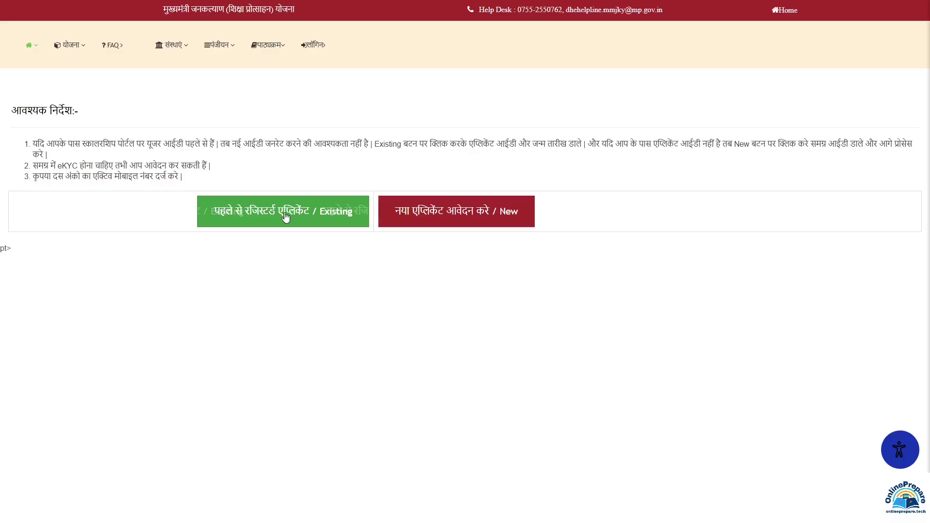
click(461, 222)
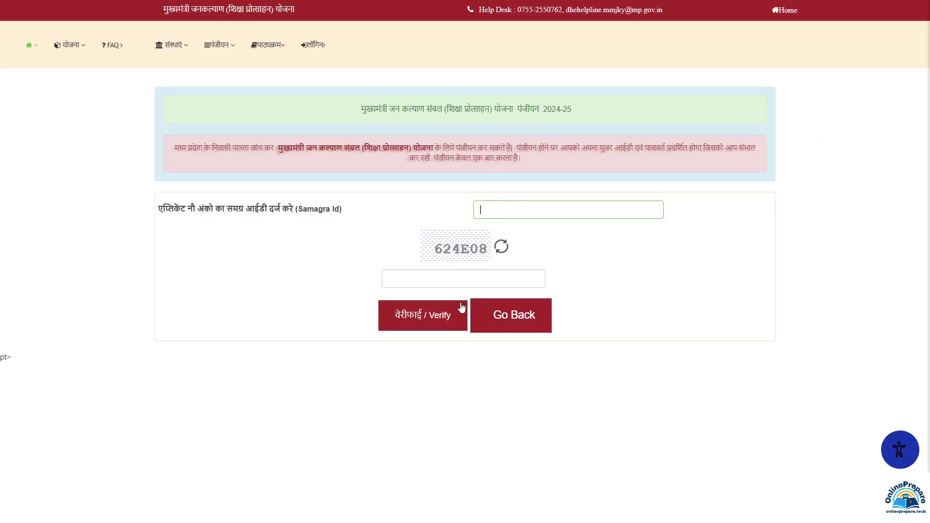
Step: Verify the Samagra Id, generate a mobile OTP, and validate it with the new captcha
click(439, 328)
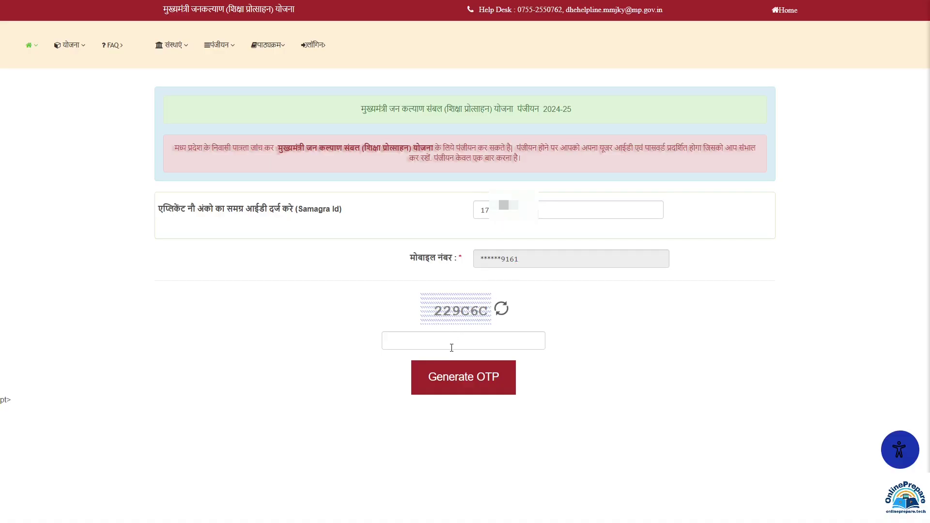
click(468, 379)
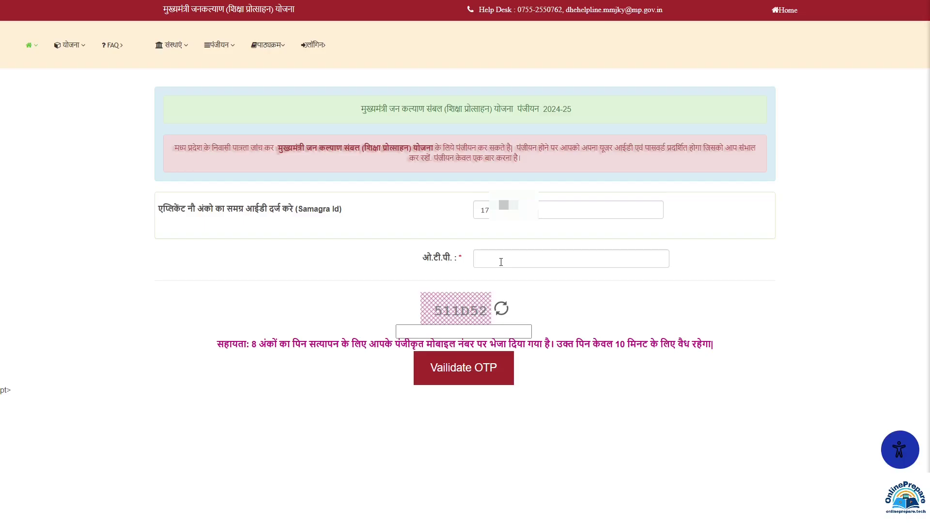
click(501, 258)
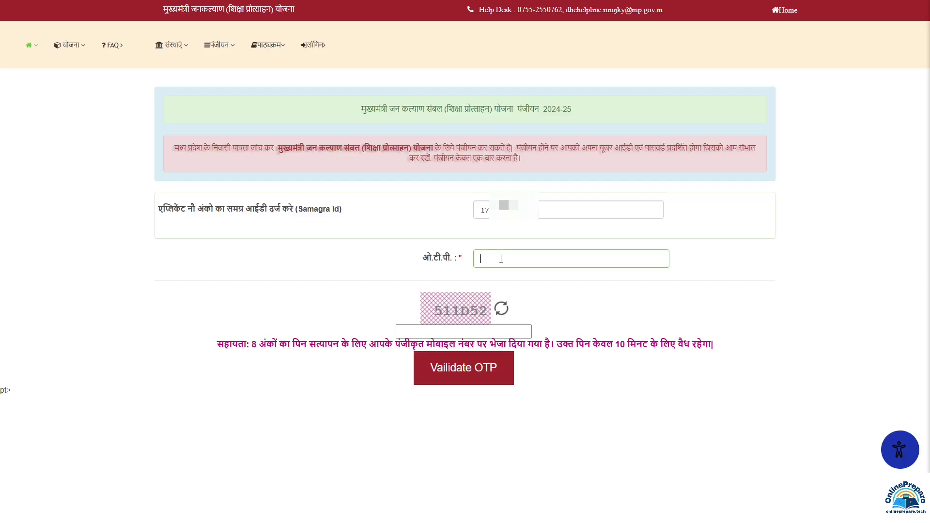
click(464, 329)
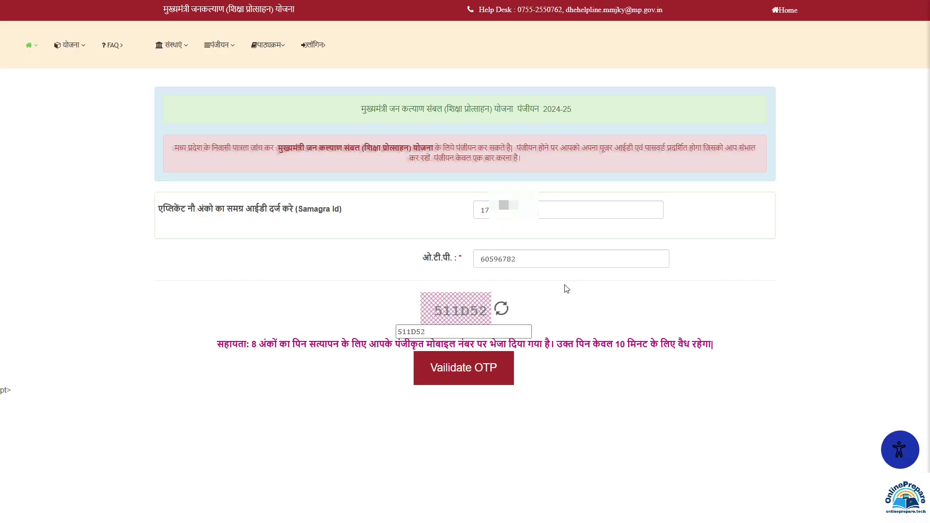
click(456, 376)
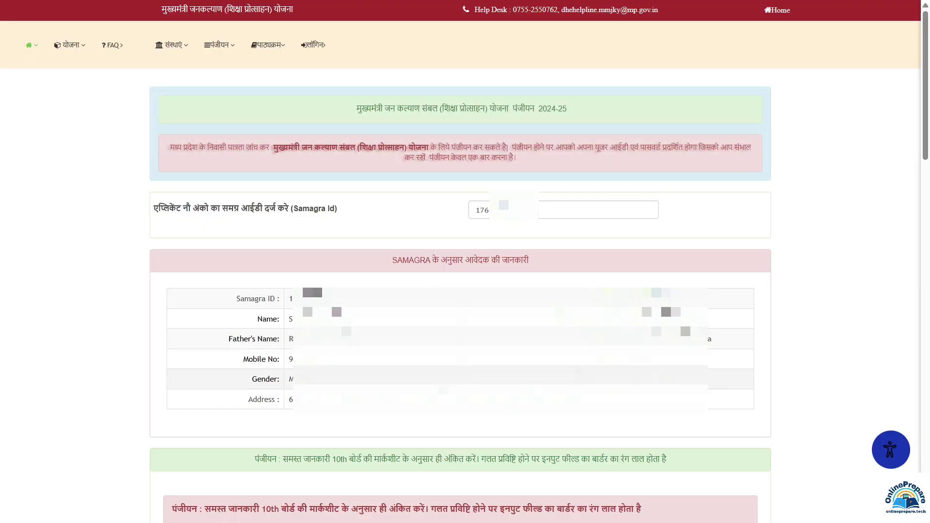
Step: Enter the applicant's first and last name and repeat them in the confirmation row
scroll(192, 139, down, 7)
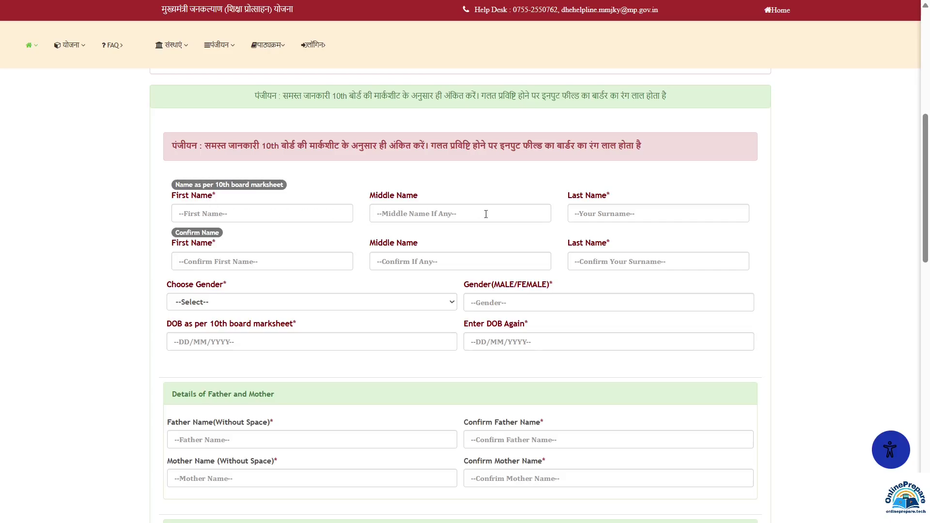
click(602, 215)
click(580, 244)
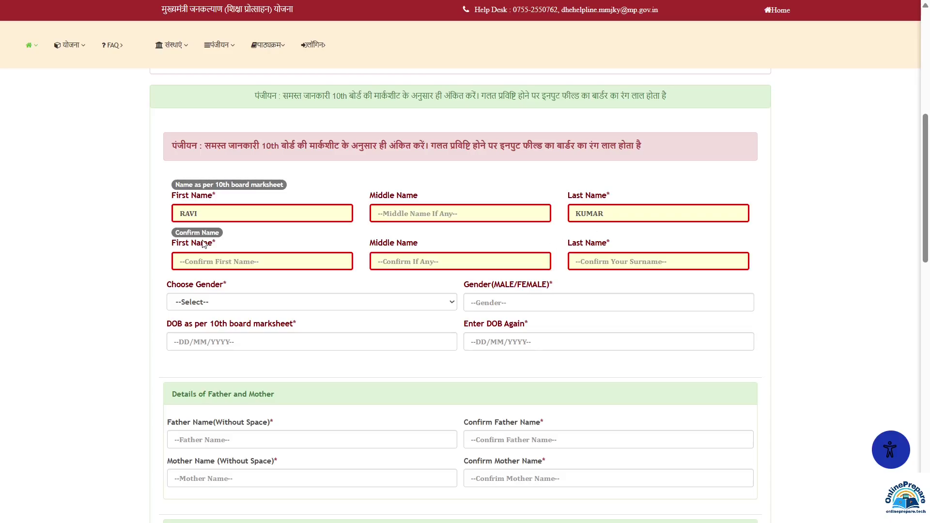
click(210, 265)
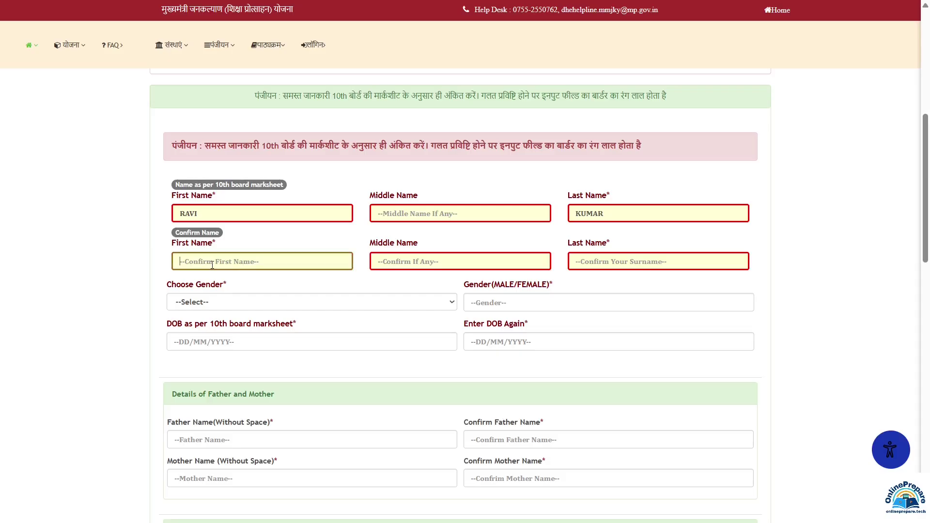
click(460, 261)
click(613, 262)
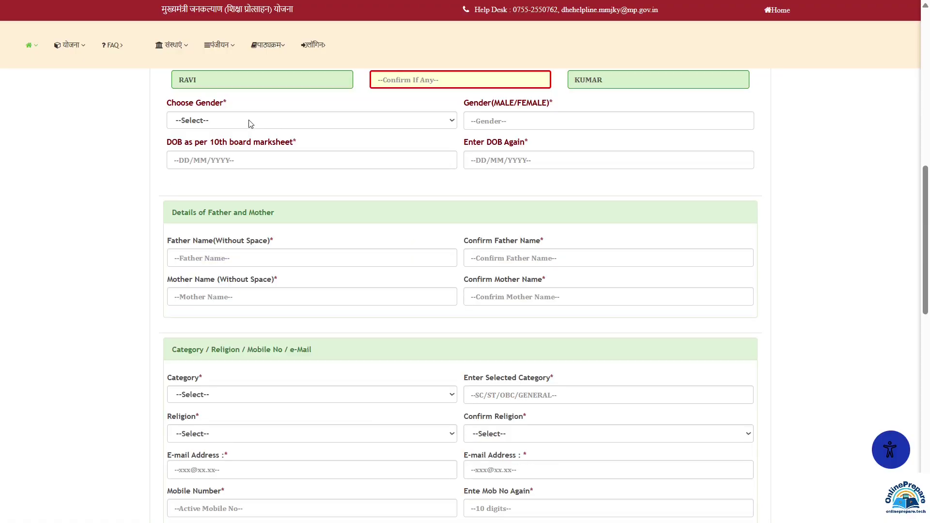
Step: Set gender to Male, type MALE as confirmation, and enter date of birth 01/01/2001 twice
click(249, 120)
click(249, 151)
click(514, 121)
text(MALE)
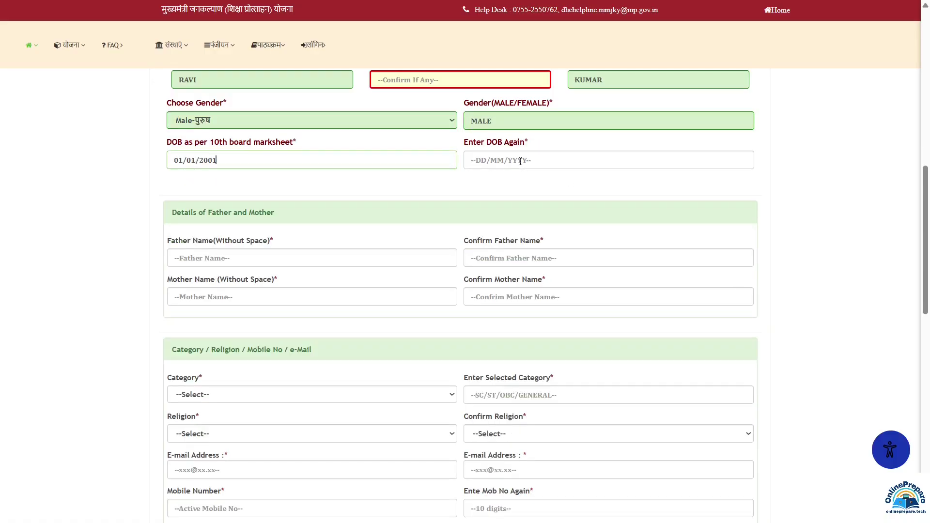
click(520, 160)
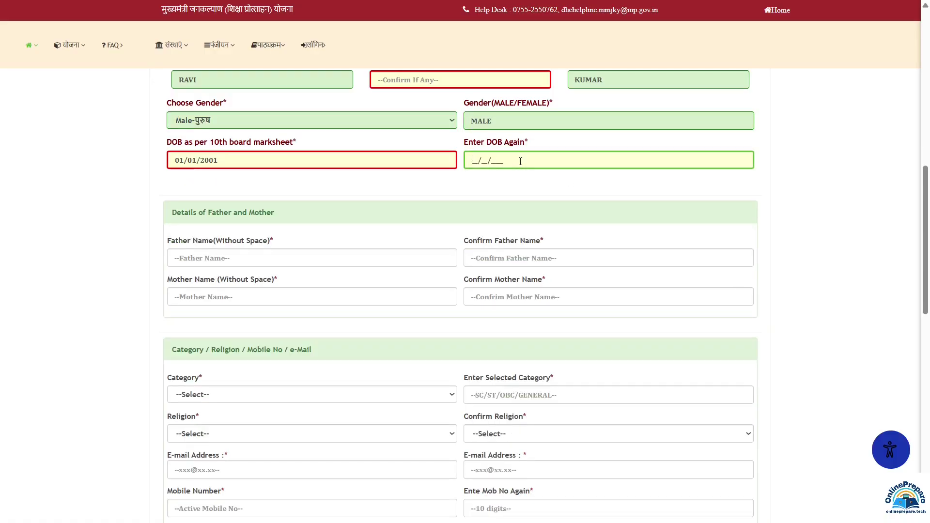
scroll(520, 161, down, 3)
click(201, 138)
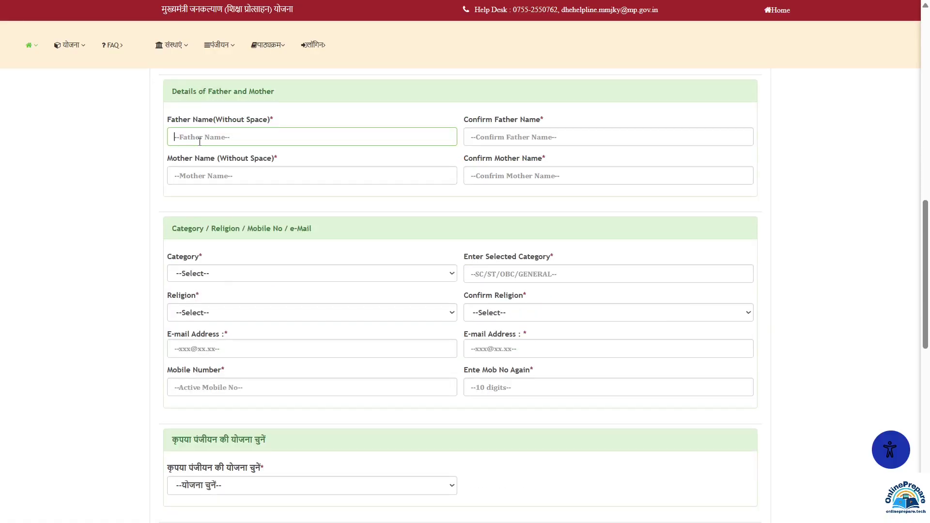
Step: Enter the father's and mother's names, each repeated in its confirmation field
text(RAMESHKUMAR)
click(507, 141)
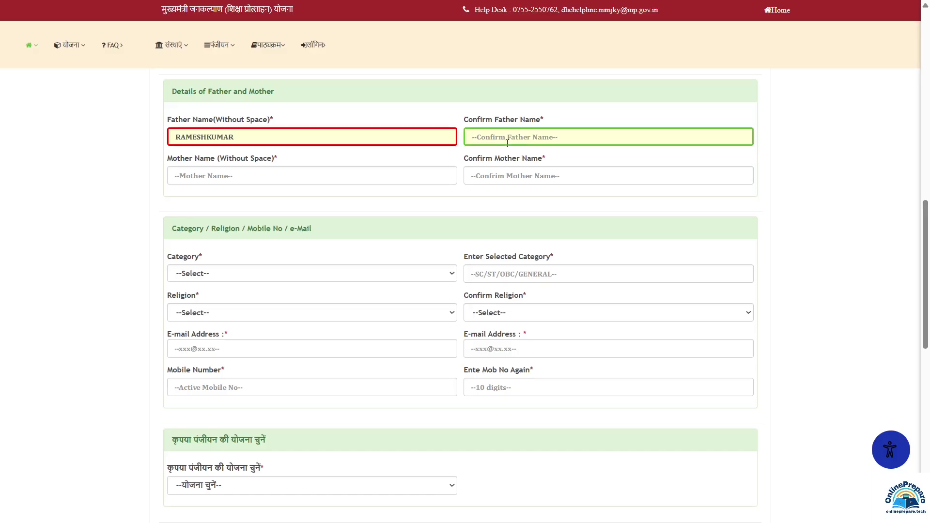
text(RAMESHKUMAR)
click(217, 179)
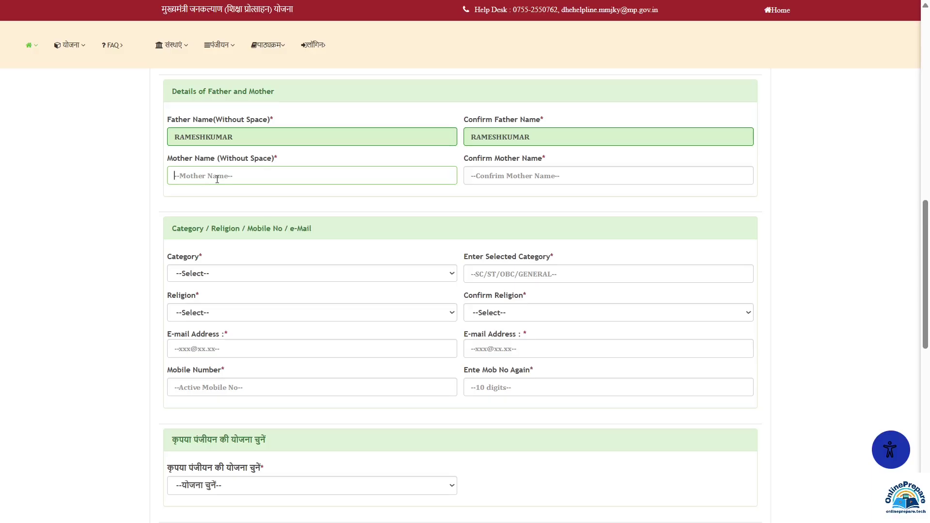
text(RANI)
click(499, 182)
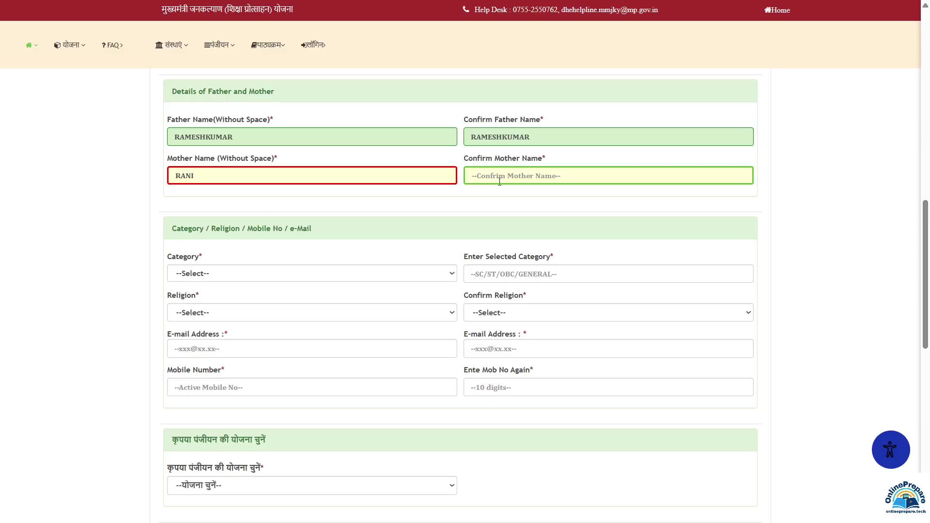
text(RANI)
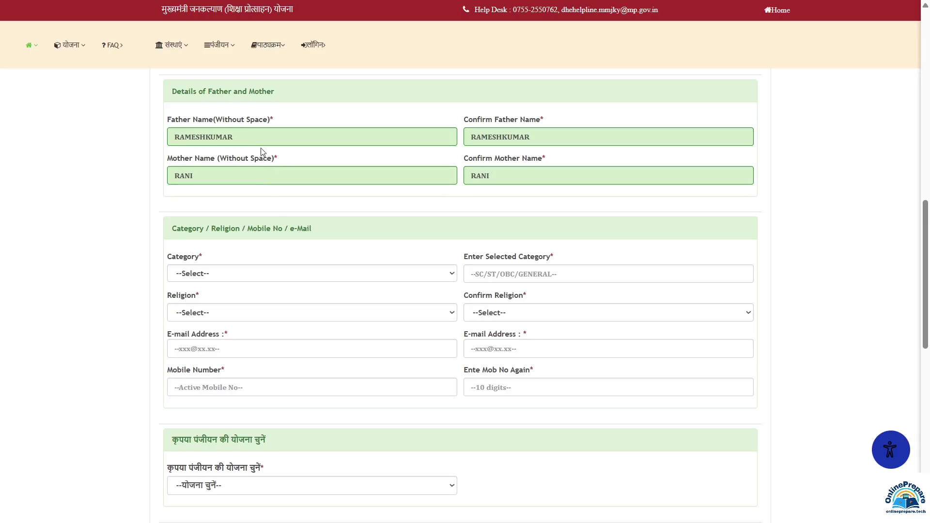
Step: Set category to GENERAL and religion to Hindu, and confirm Hindu as the religion
scroll(218, 157, down, 3)
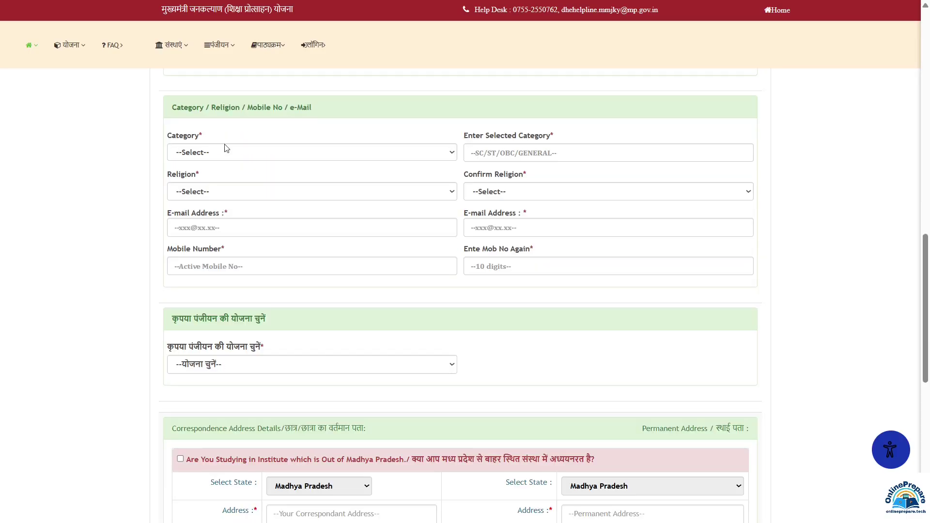
click(217, 154)
click(218, 181)
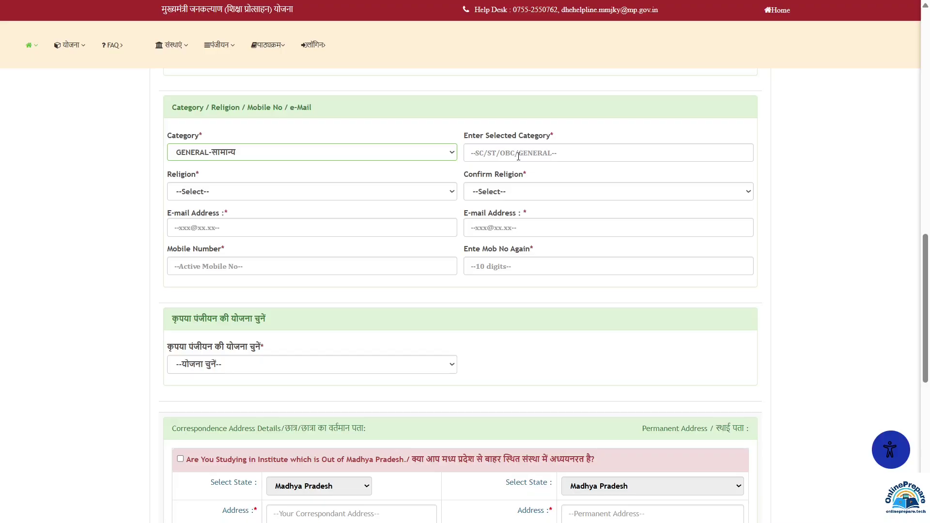
click(221, 198)
click(213, 222)
click(521, 193)
click(483, 310)
Step: Move through the e-mail, mobile number and their confirmation fields
click(183, 226)
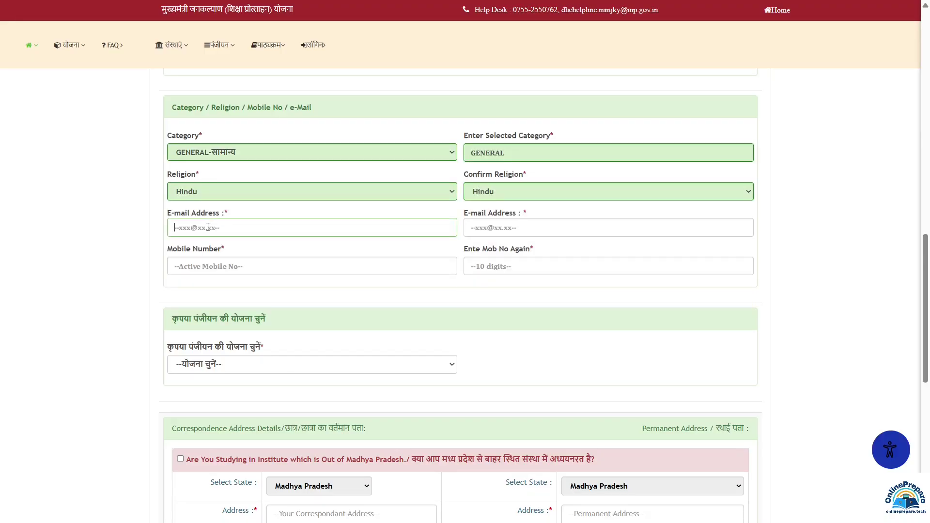
click(508, 231)
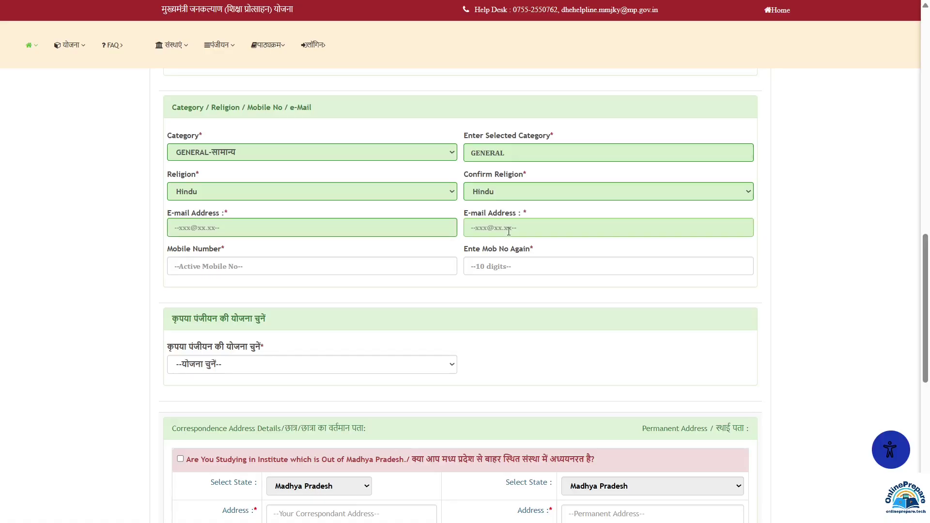
click(212, 270)
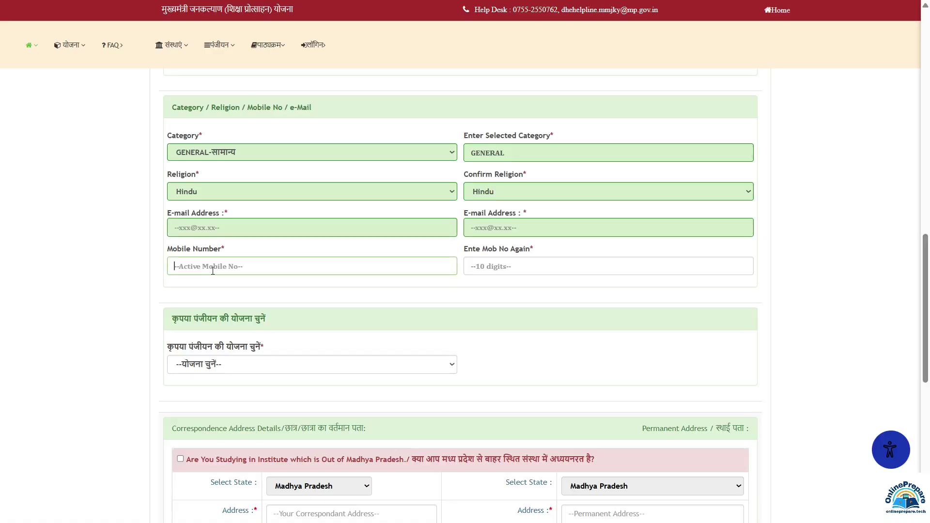
click(506, 269)
scroll(221, 186, down, 3)
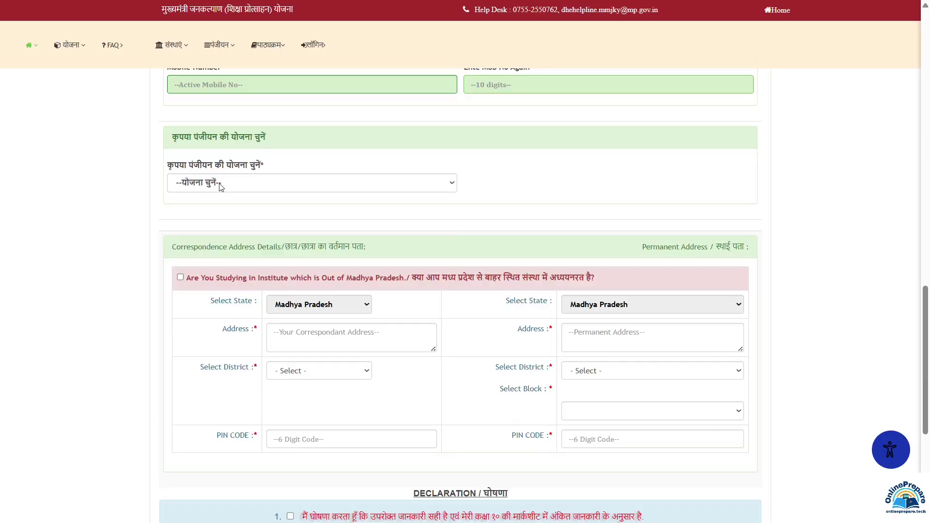
Step: Choose the unorganised-sector worker (Sambal) scheme and verify the mother's pasted 9-digit Sambal ID
click(220, 185)
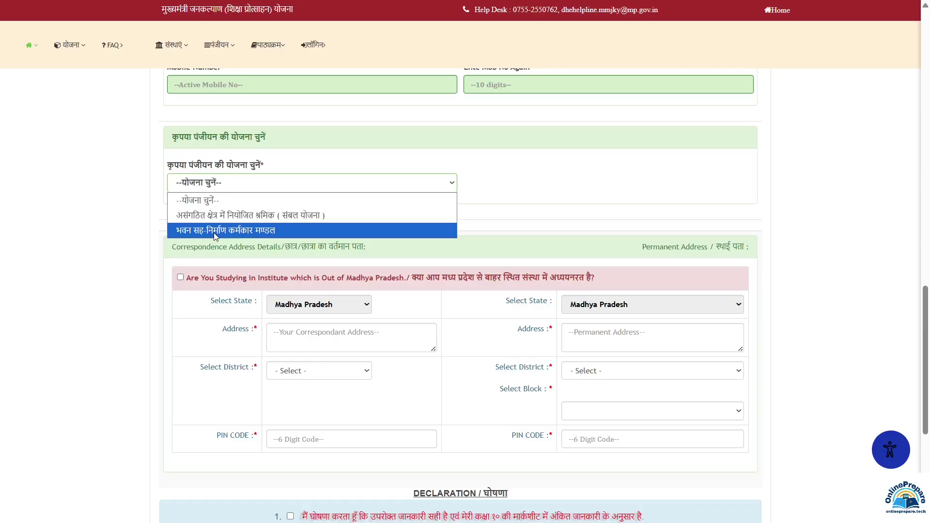
click(213, 215)
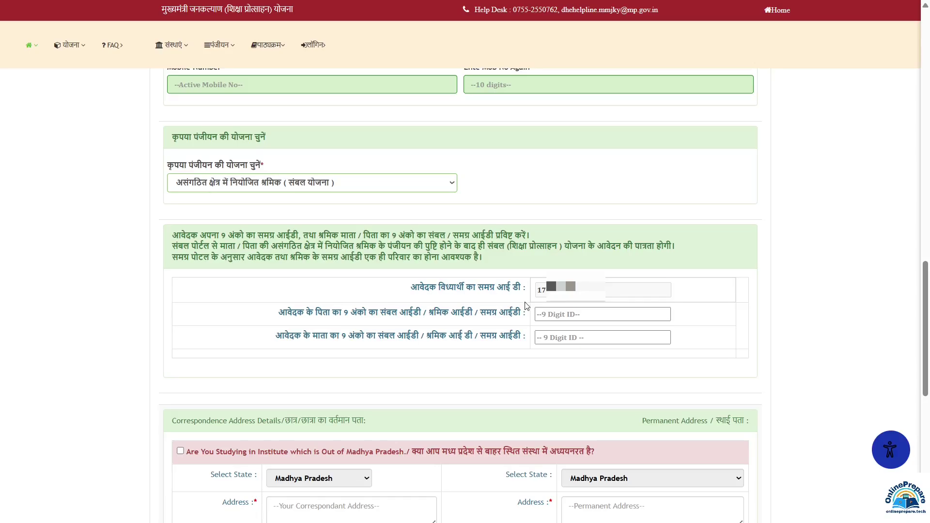
click(590, 314)
click(554, 339)
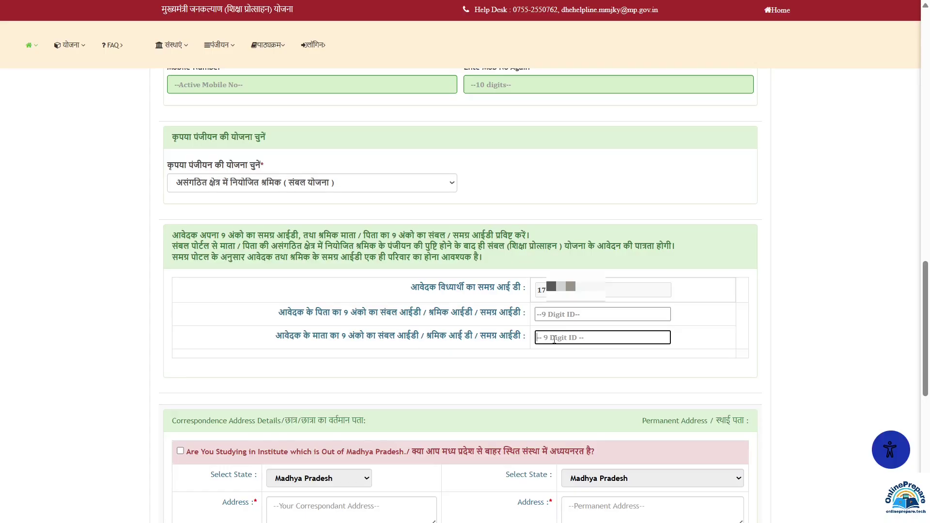
key(ctrl+v)
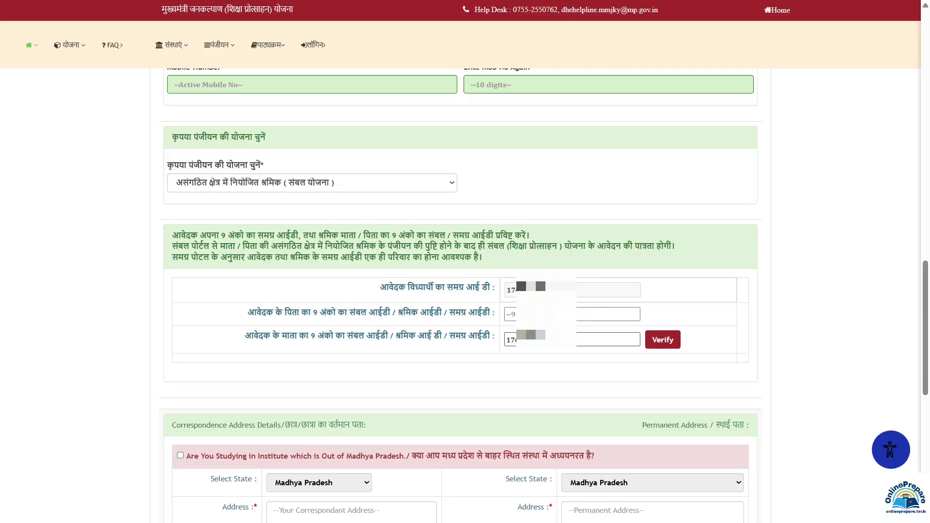
click(658, 341)
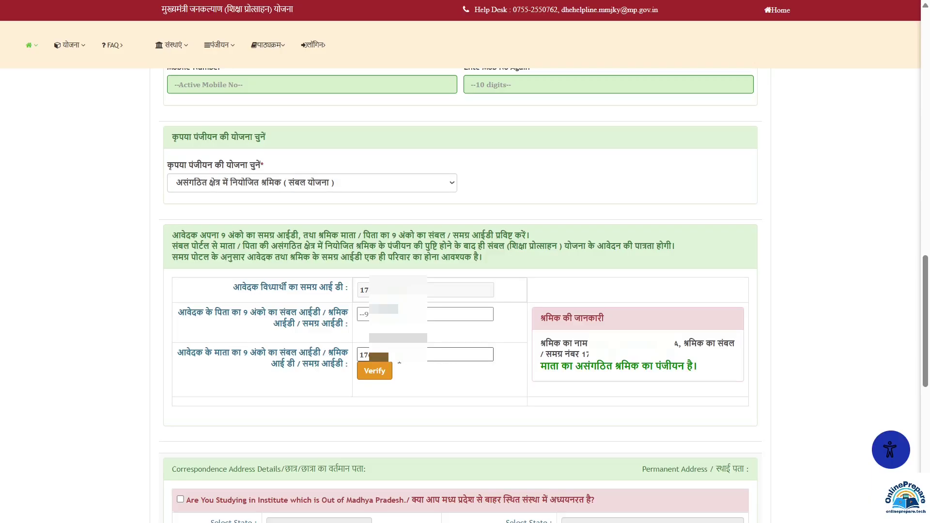
Step: Tick declarations 1–3, enter the captcha, and run Check Form Validations to review the details
scroll(444, 295, down, 5)
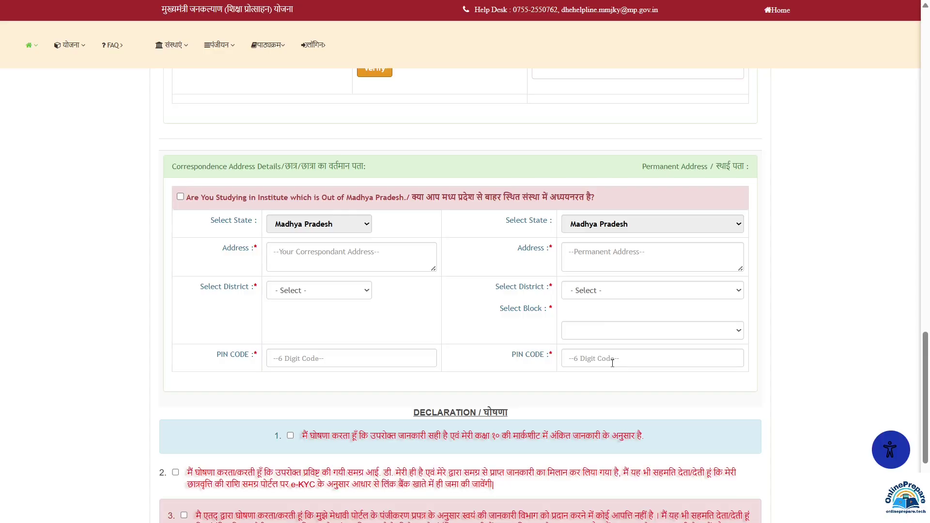
scroll(612, 363, down, 4)
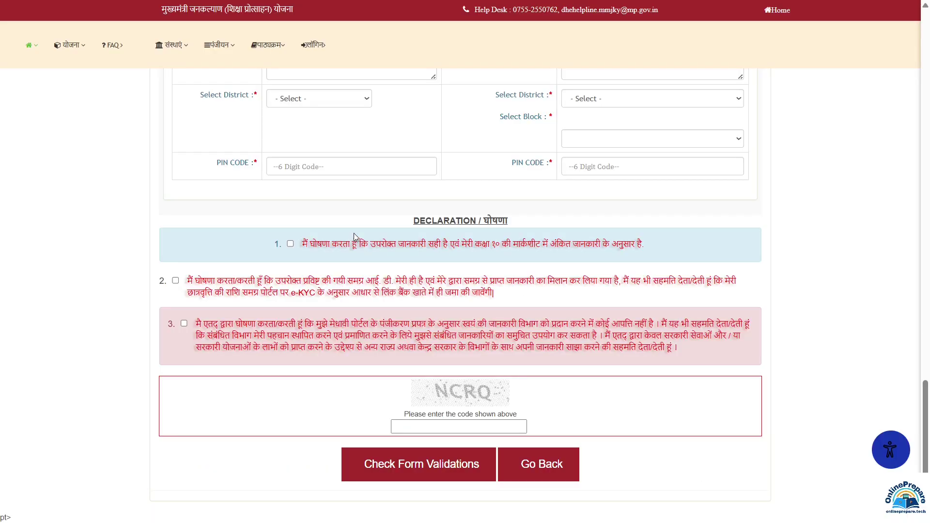
click(291, 244)
click(175, 281)
click(184, 323)
click(449, 433)
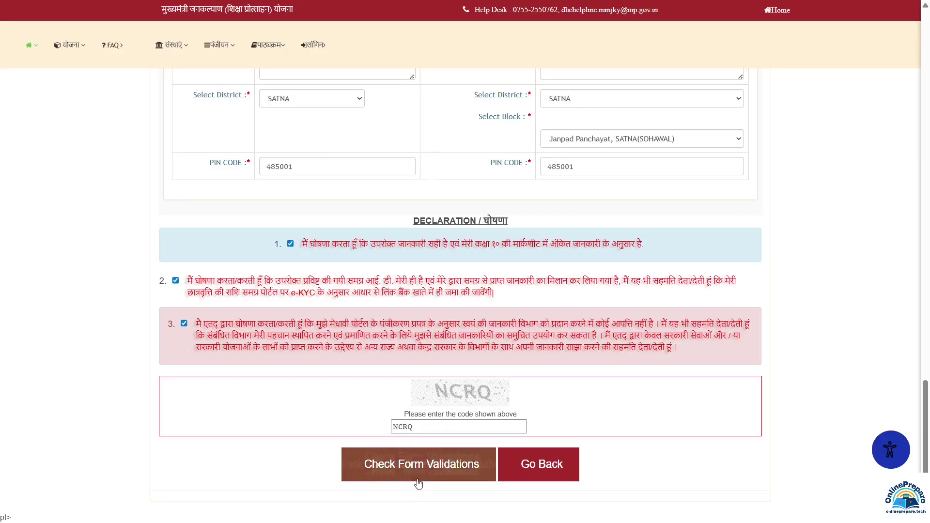
click(419, 482)
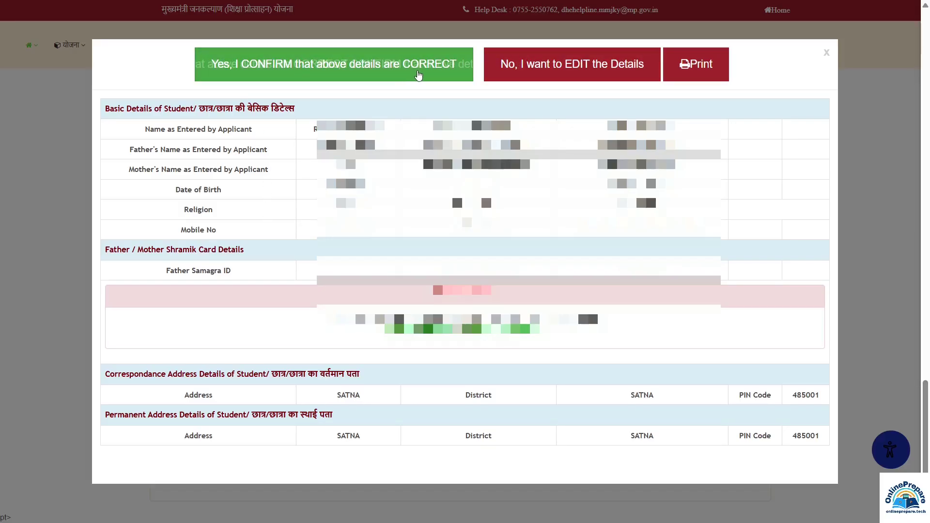
Step: Confirm the reviewed details are correct and save the registration details
click(385, 72)
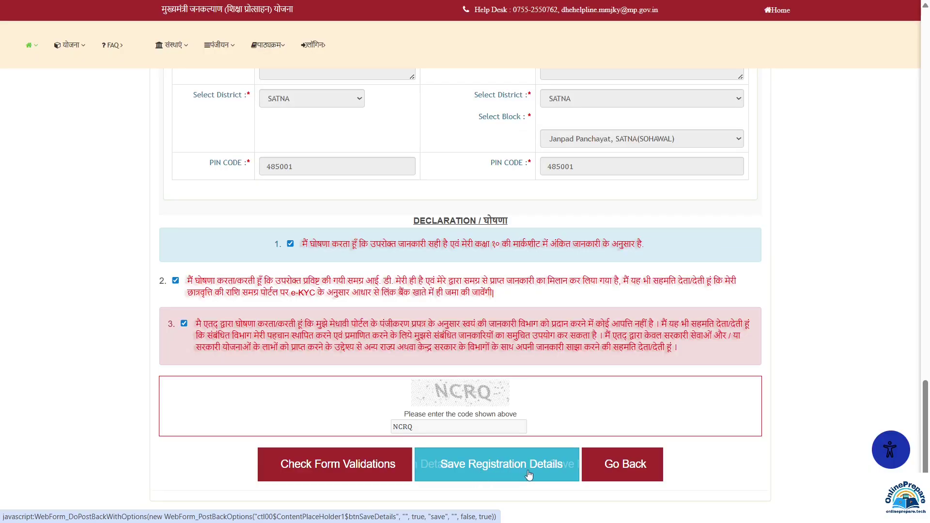
click(545, 475)
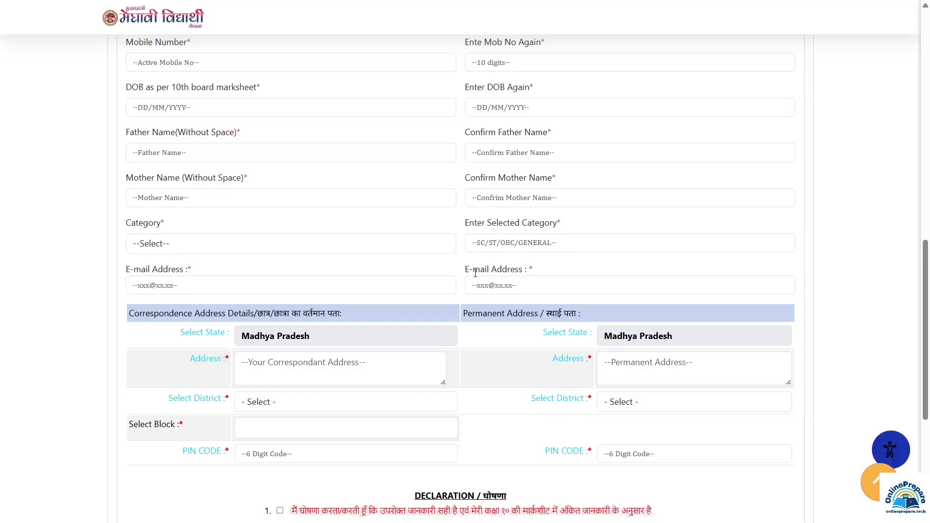
Step: Go to the portal's Login Here page via the लॉगिन menu link
scroll(475, 273, down, 5)
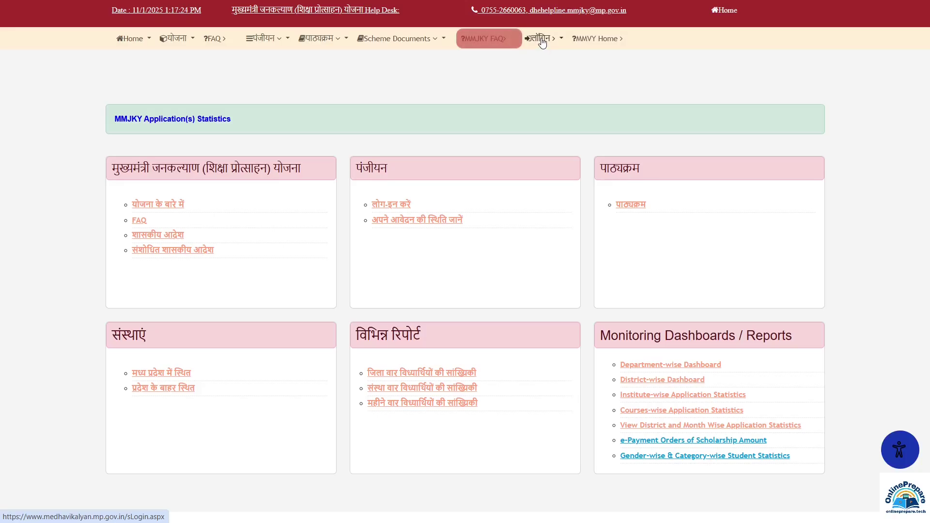
click(542, 42)
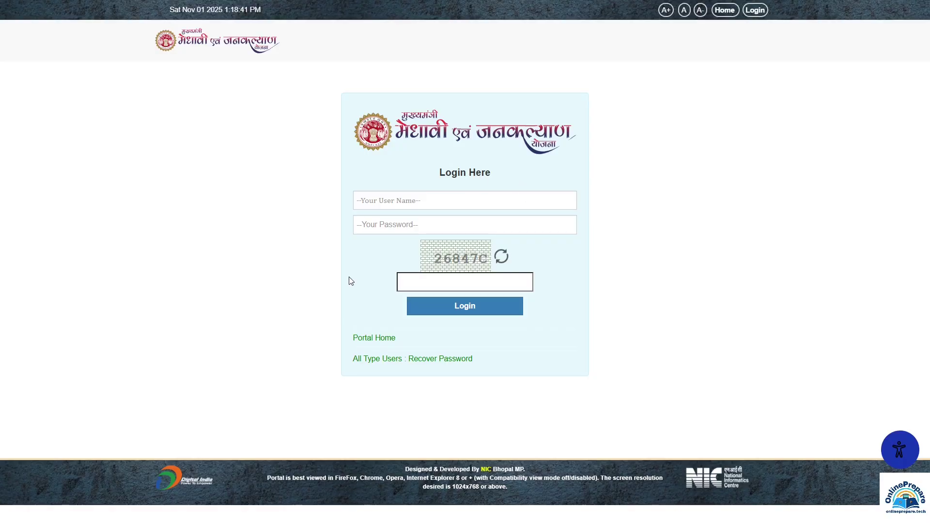
Step: Start All Type Users password recovery, then enter the 8-digit recovery PIN and captcha and verify it
click(460, 361)
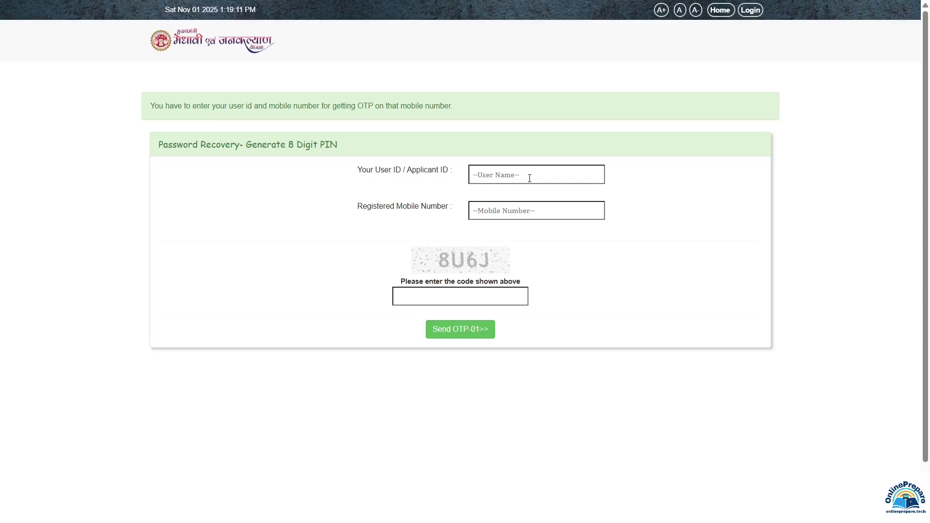
click(507, 212)
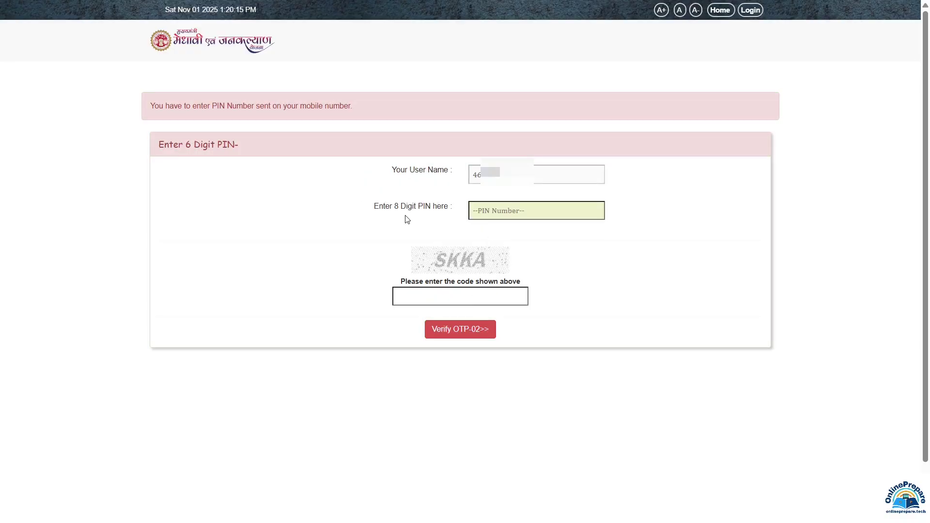
click(502, 212)
click(457, 300)
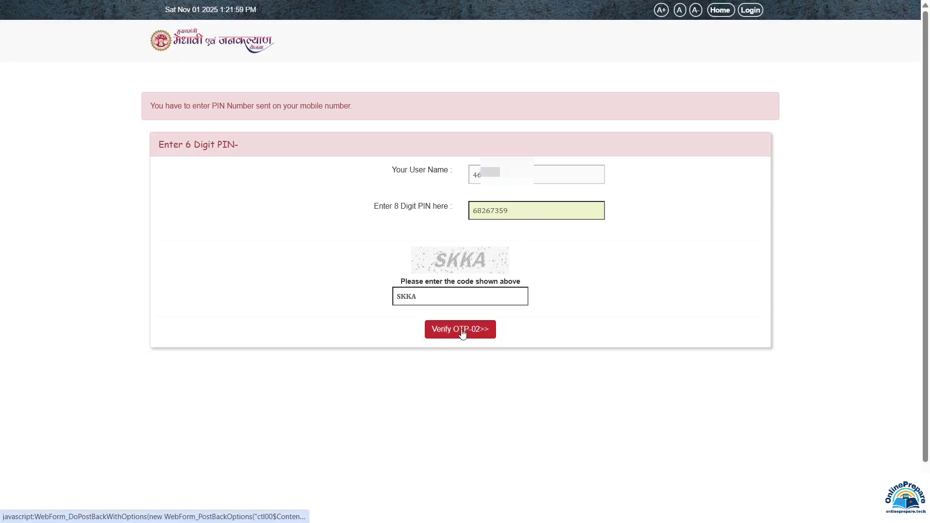
click(461, 331)
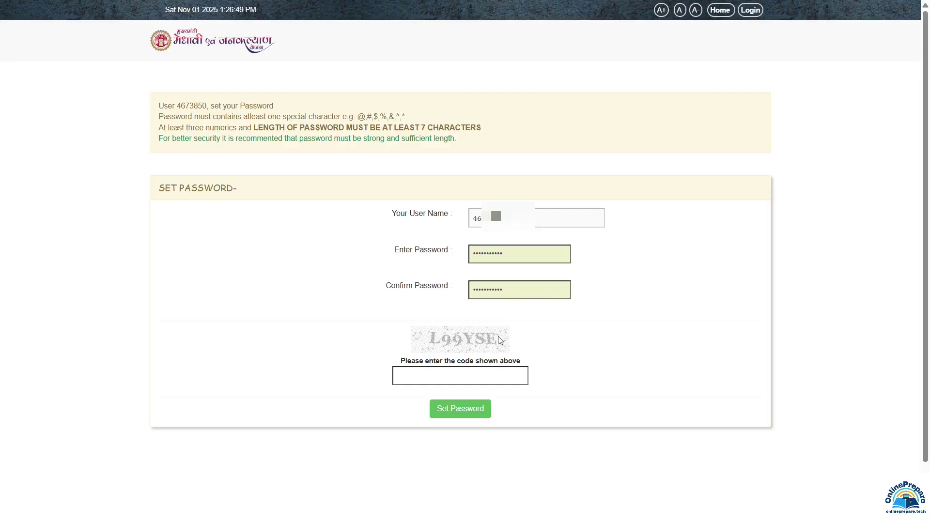
Step: Enter the captcha to save the new password, then return to the login page
click(466, 381)
text(L99YSE)
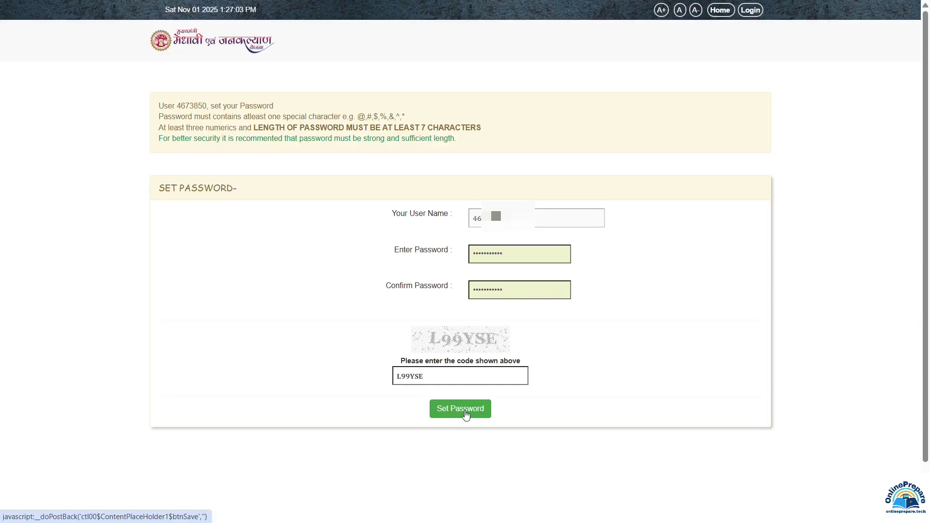
click(465, 410)
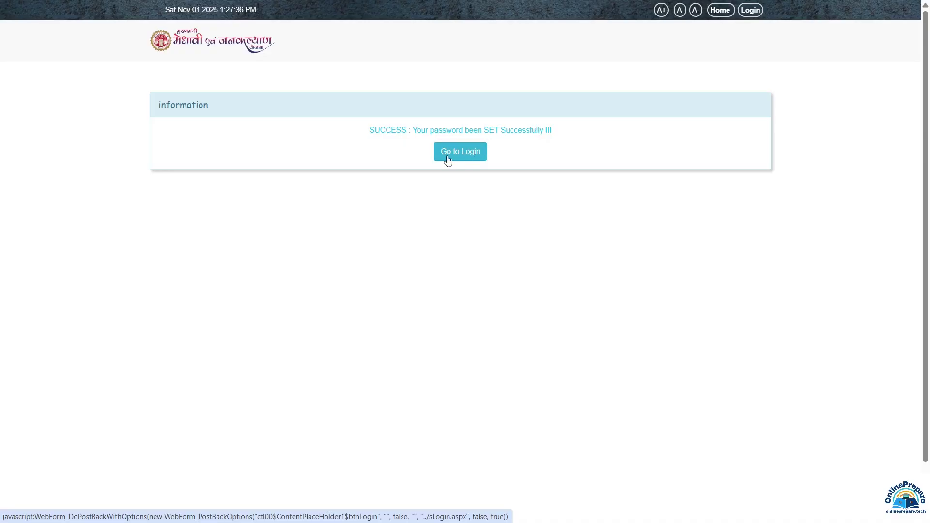
click(460, 153)
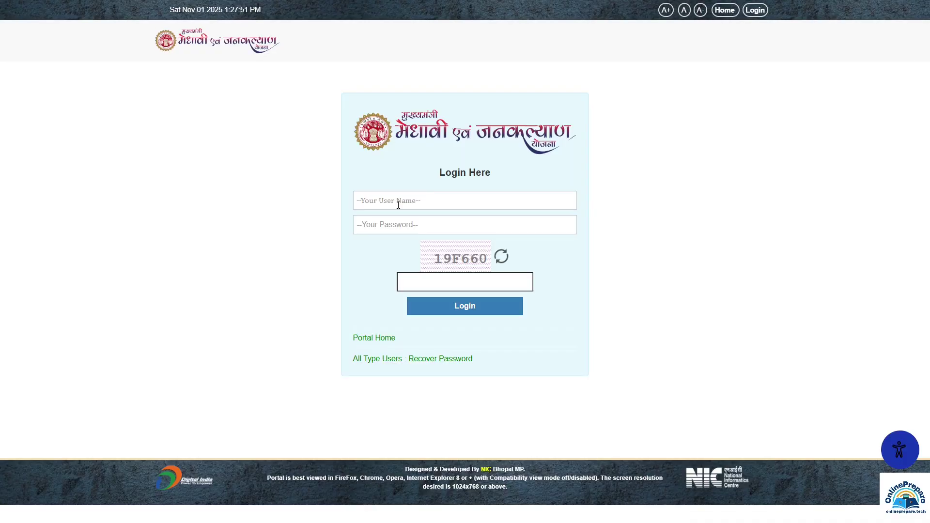
click(398, 205)
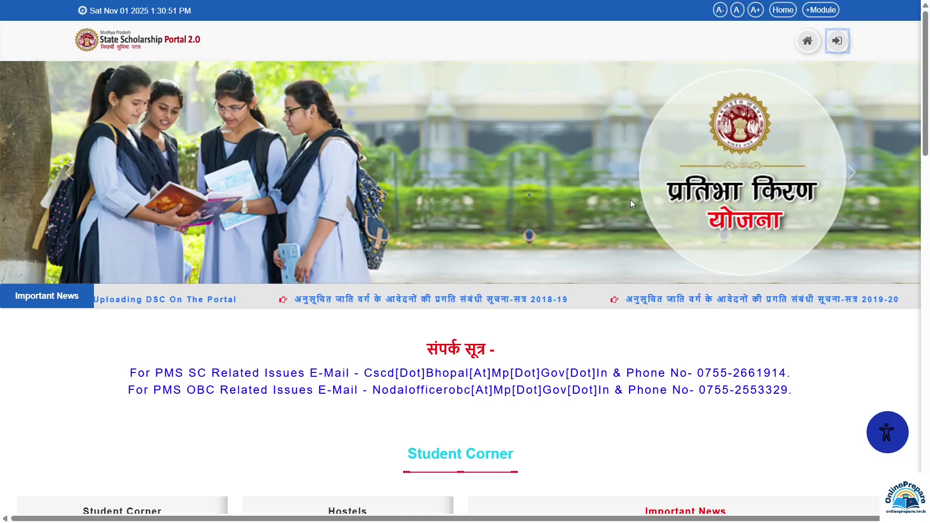
Step: Open the student login page from the top-right icon of Scholarship Portal 2.0
scroll(632, 201, down, 12)
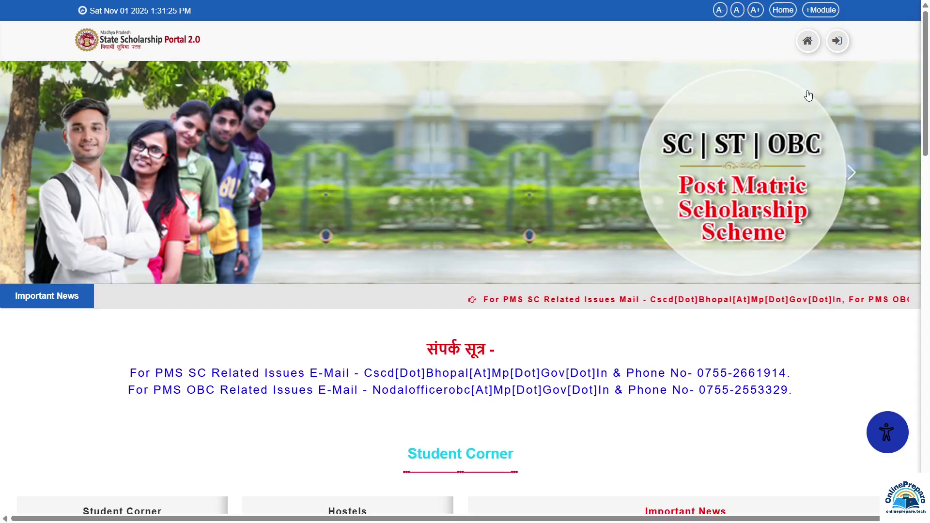
click(837, 43)
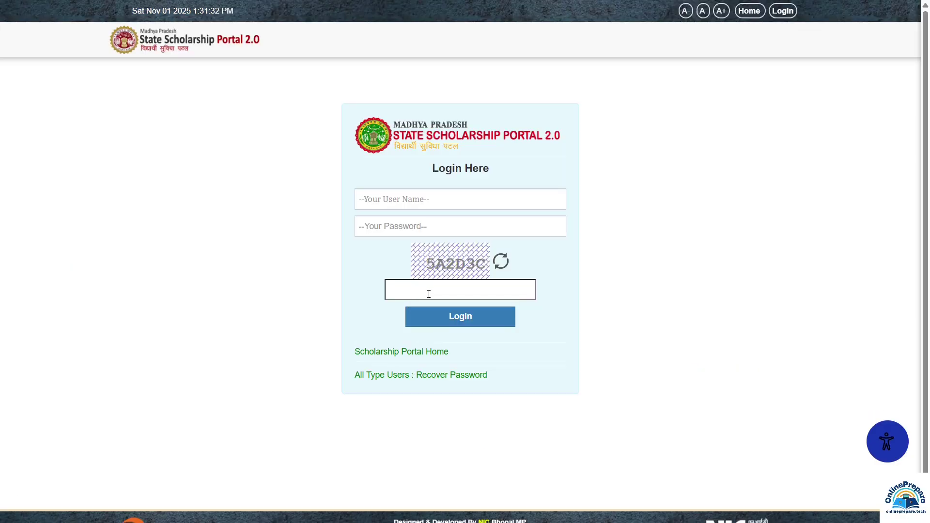